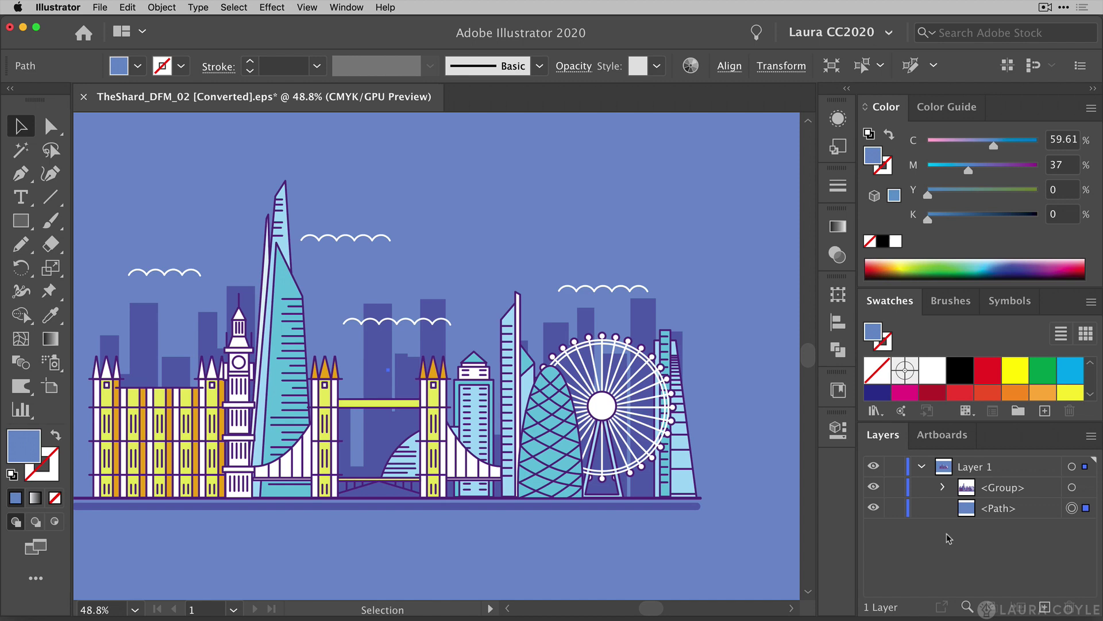
- Recolor the sky background yellow-green (H 56.56°, S 58%, B 83%) on the Recolor Artwork wheel
left_click(690, 67)
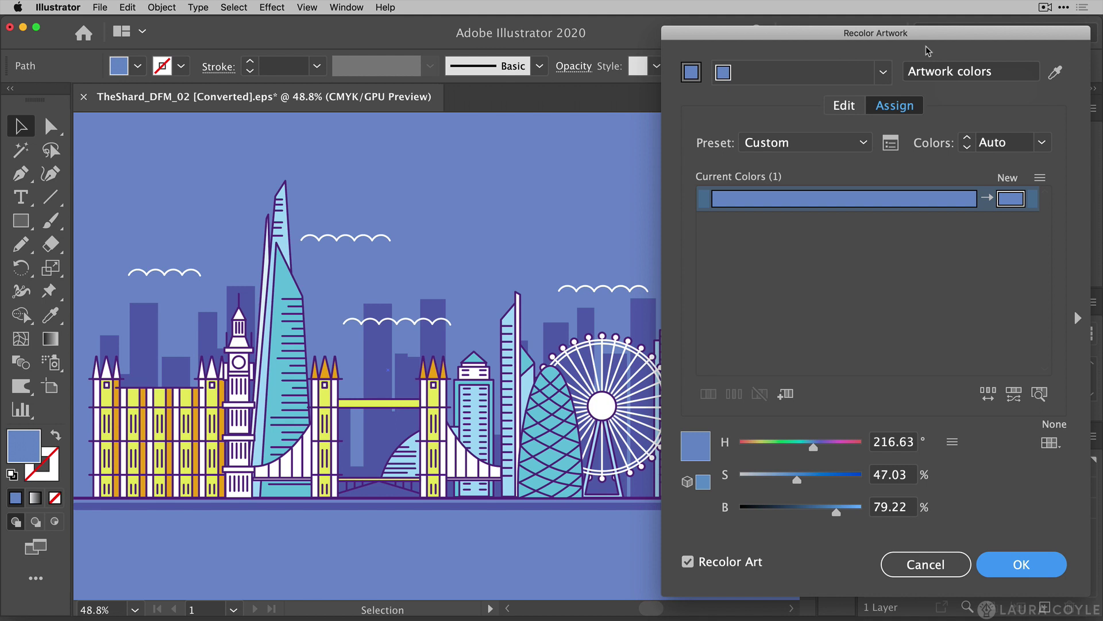
left_click(841, 108)
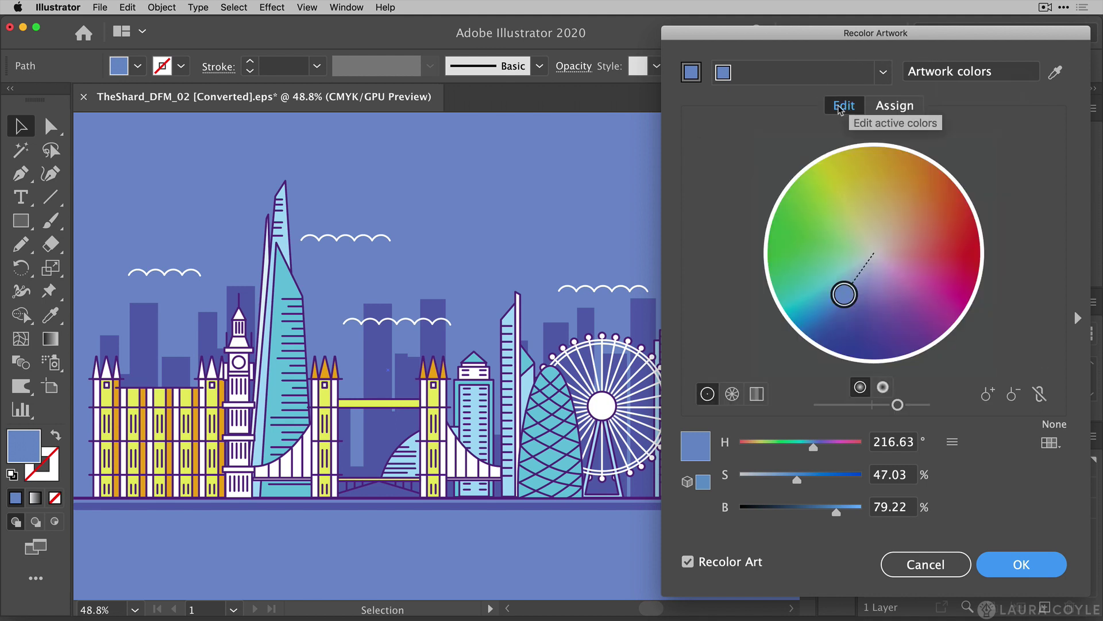
left_click_drag(845, 295, 858, 200)
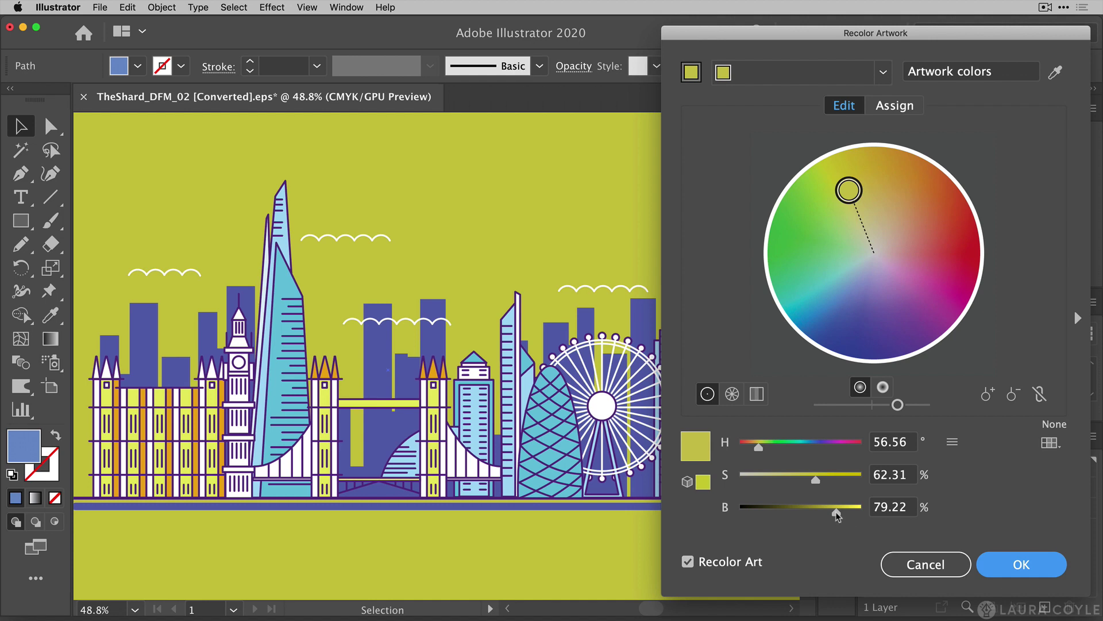
left_click_drag(836, 512, 810, 482)
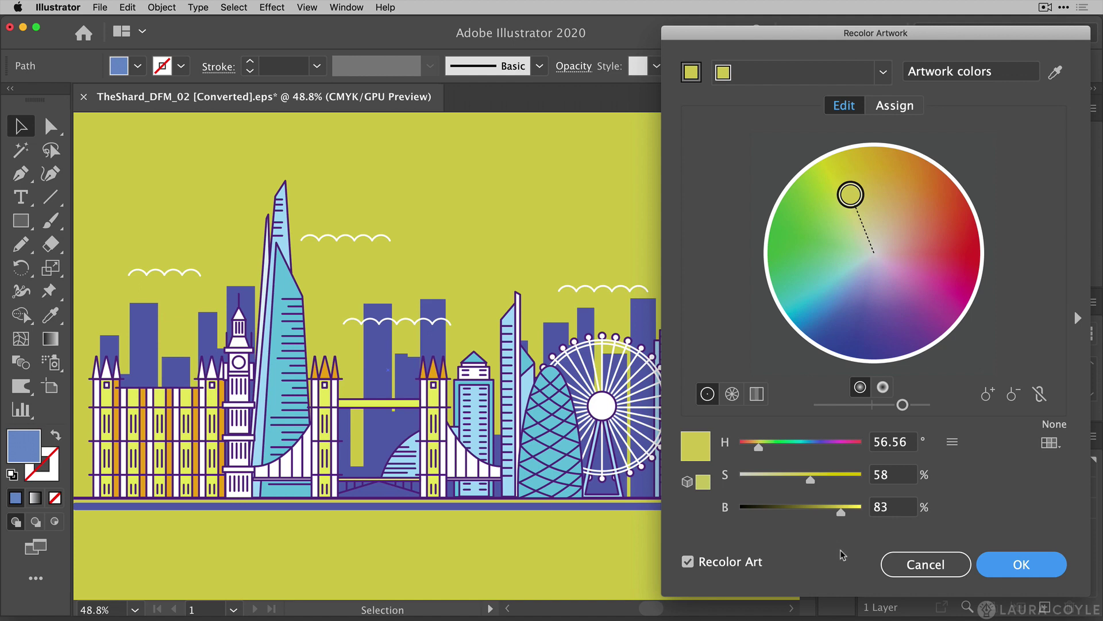
left_click(1021, 566)
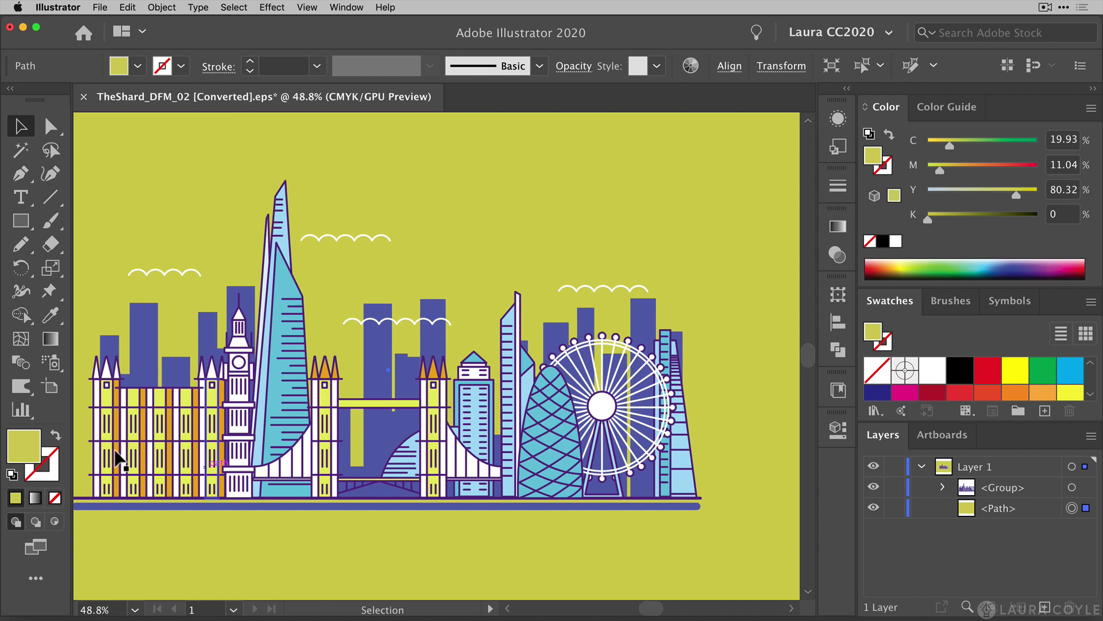
- Try a 7ca842 green fill, undo it, then raise cyan to 29 for a muted olive
double_click(31, 451)
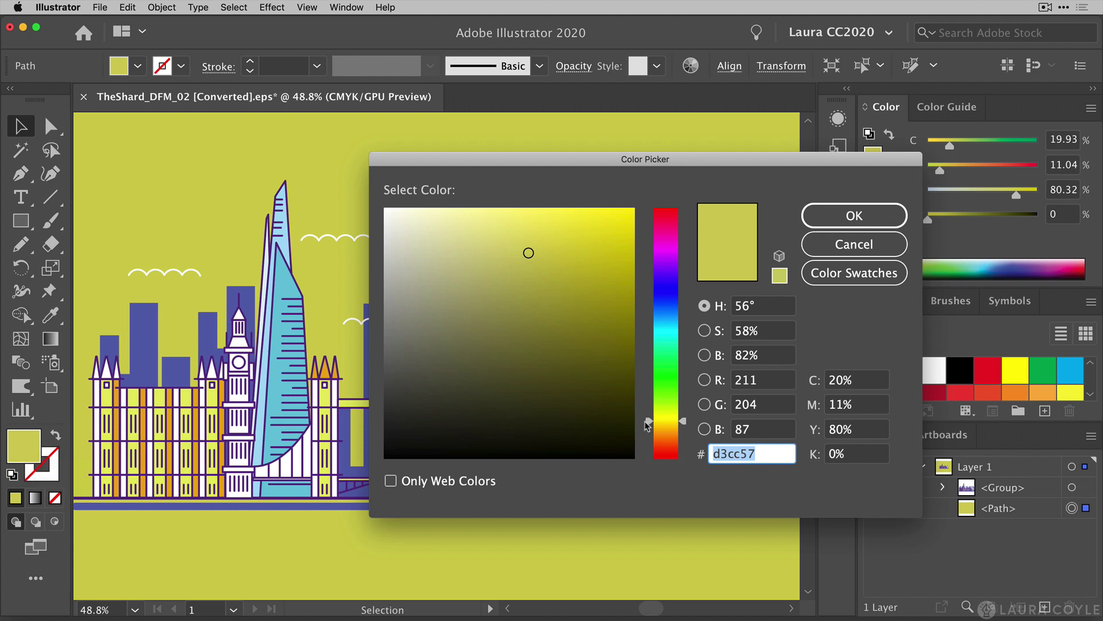
left_click_drag(649, 422, 651, 398)
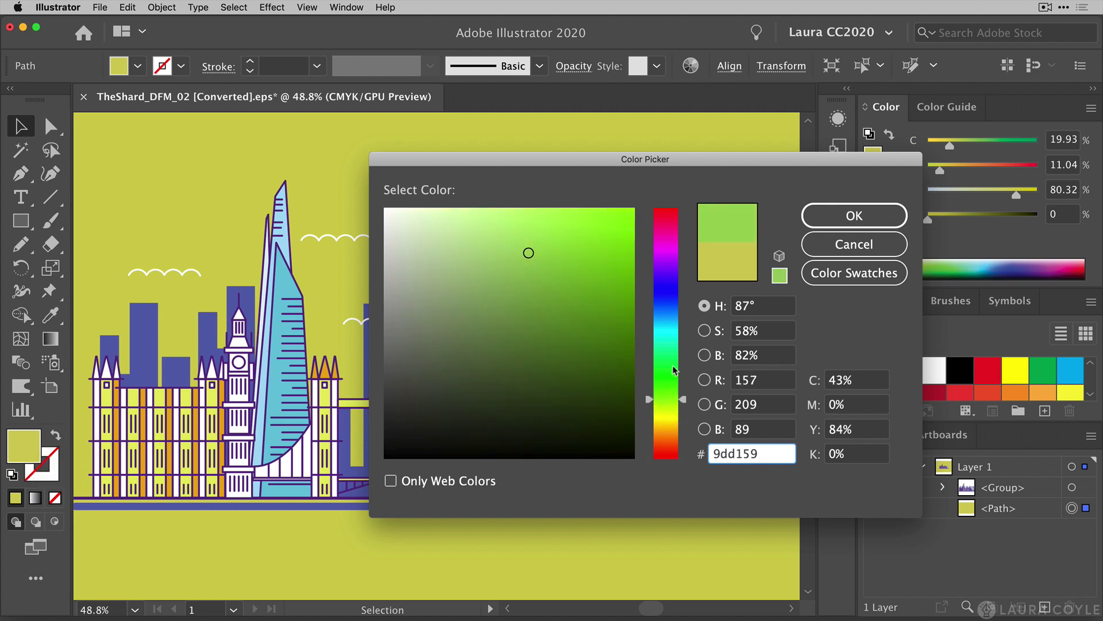
left_click(551, 316)
left_click_drag(568, 299, 536, 293)
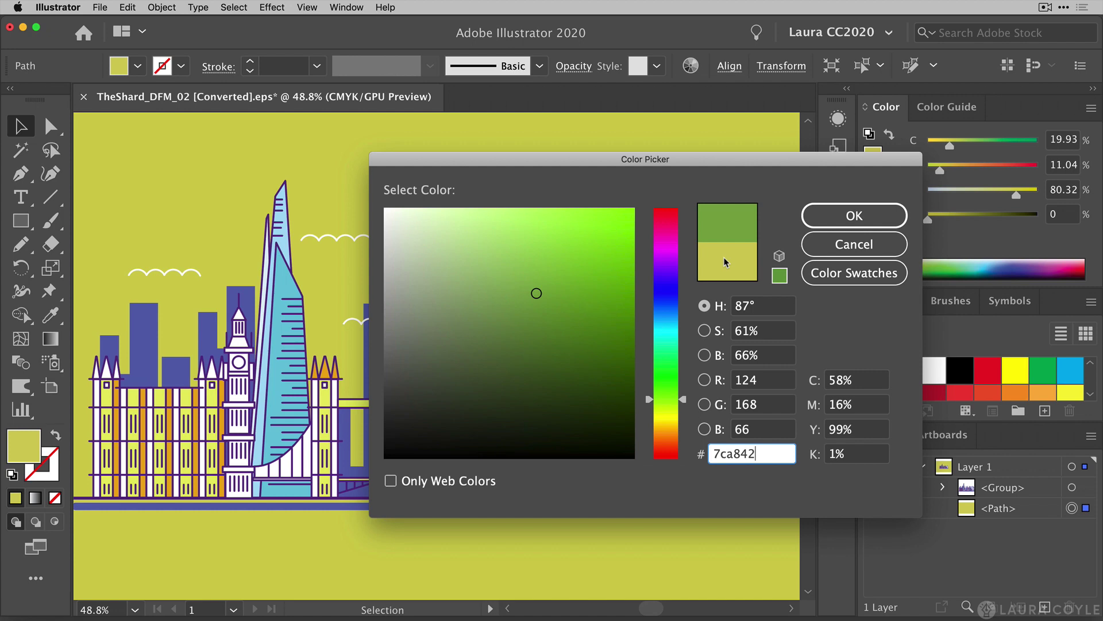
left_click(854, 215)
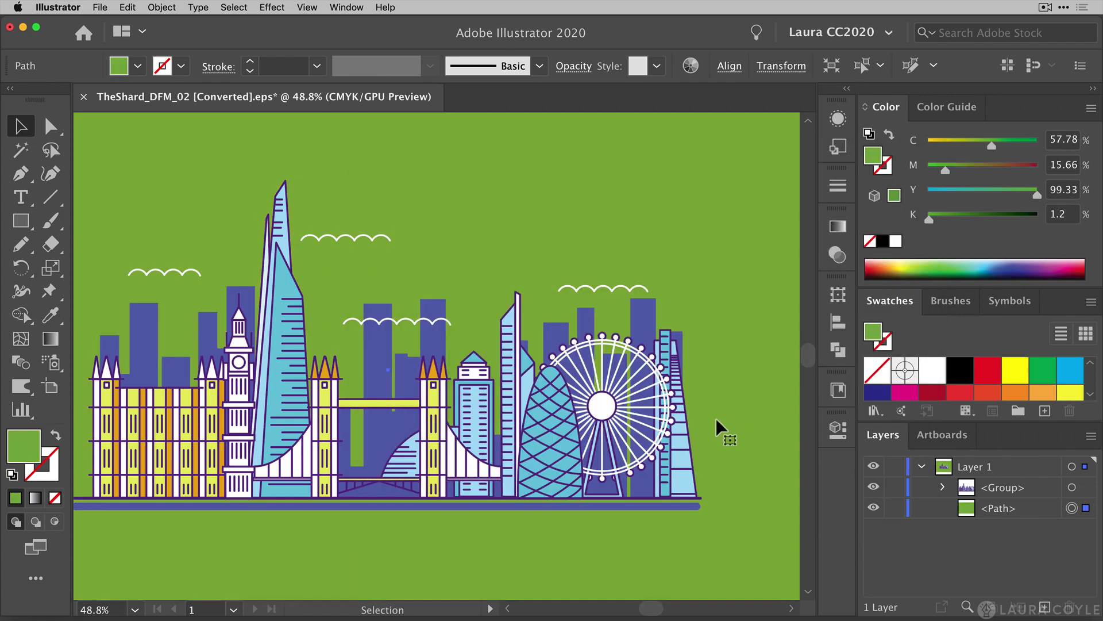
key("super+z")
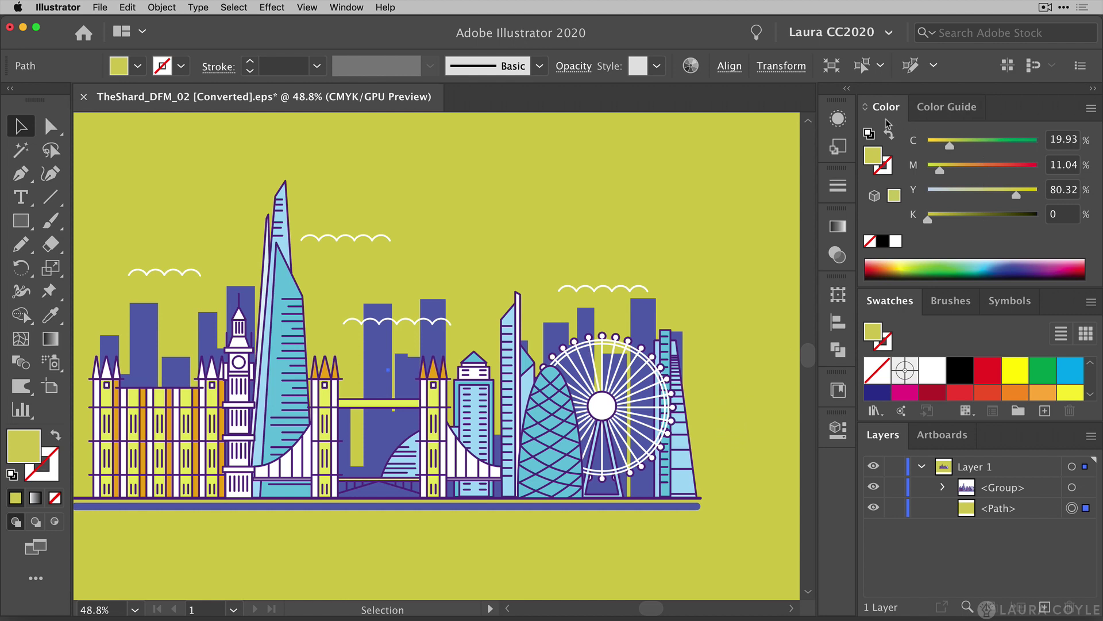
left_click_drag(950, 149, 958, 171)
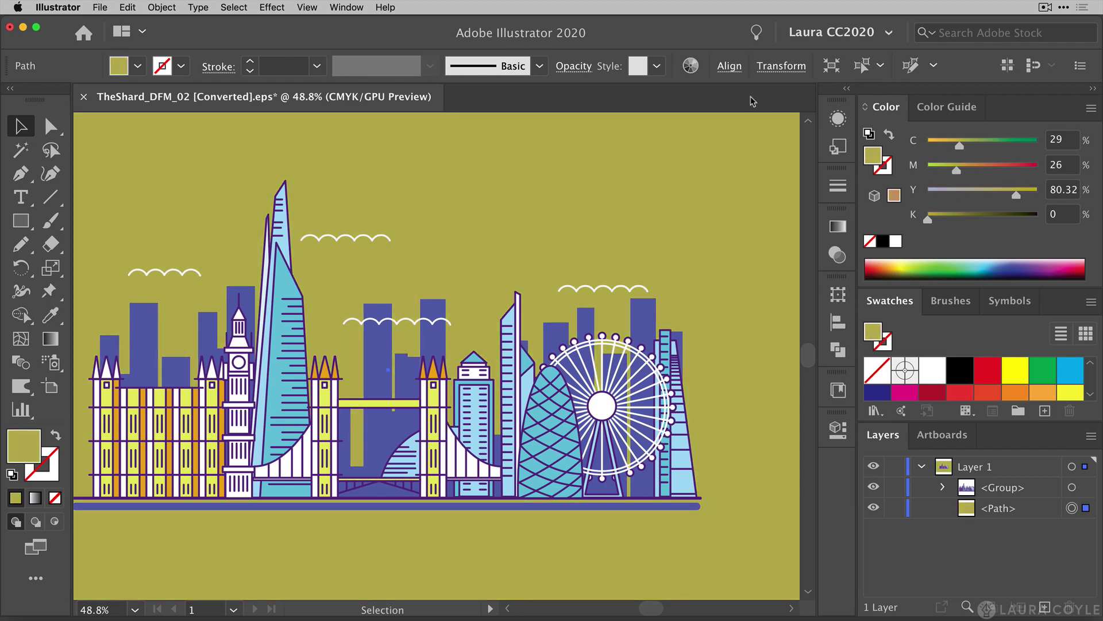
- Shift the background on the Recolor Artwork wheel to soft lime green (C 32.57, M 14.29, Y 75.47) and apply
left_click(689, 66)
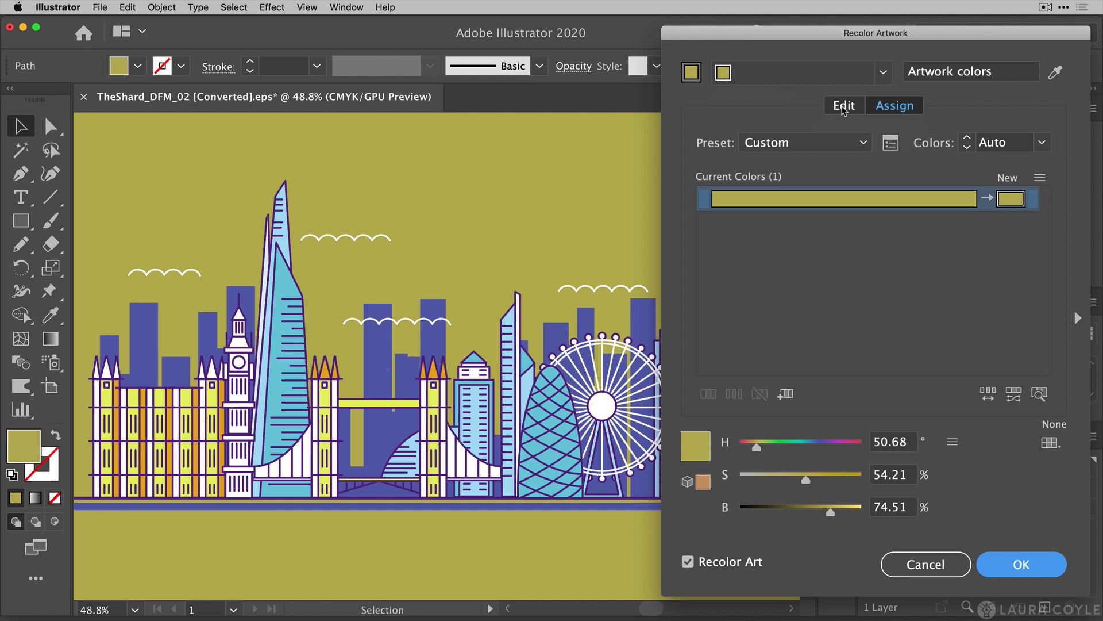
left_click(844, 105)
mouse_move(871, 197)
left_mouse_down()
mouse_move(951, 231)
mouse_move(902, 259)
mouse_move(828, 255)
mouse_move(856, 222)
left_mouse_up()
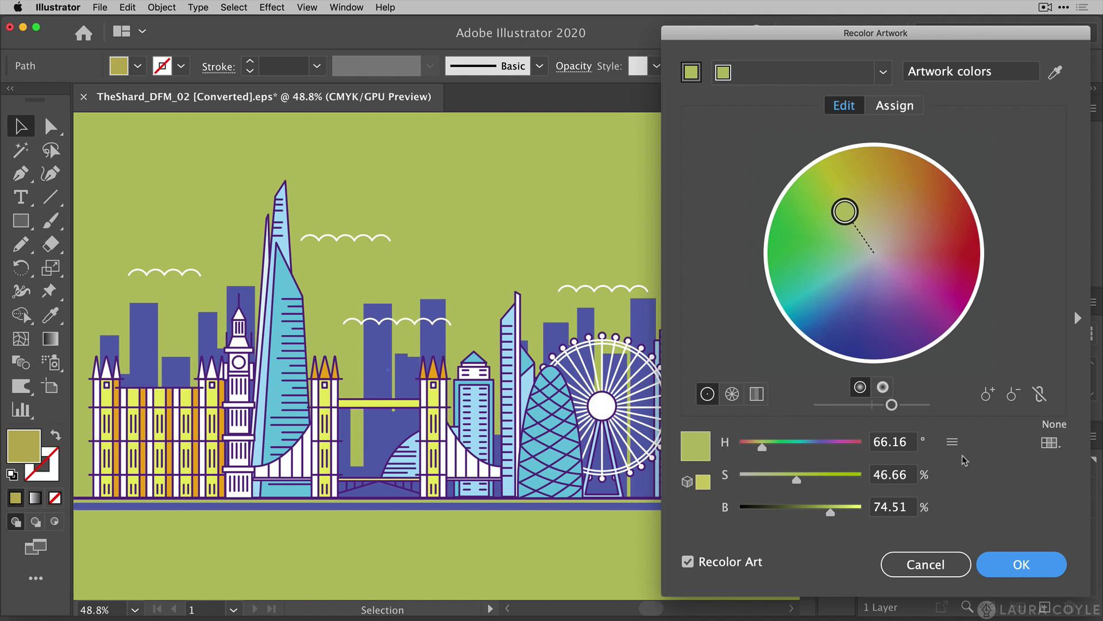
left_click(953, 443)
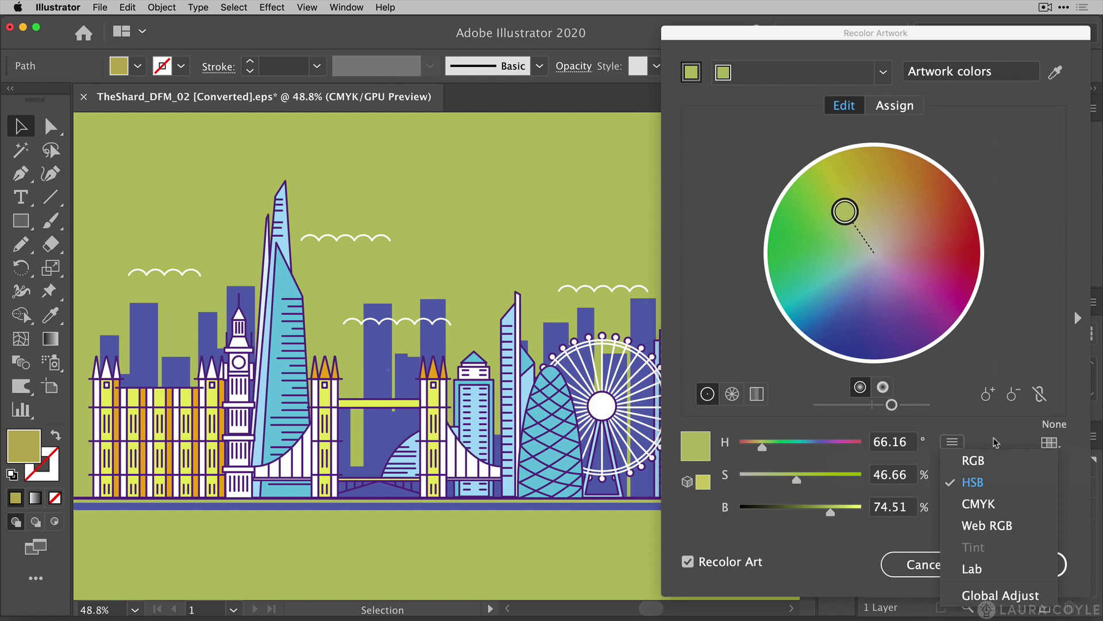
left_click(992, 444)
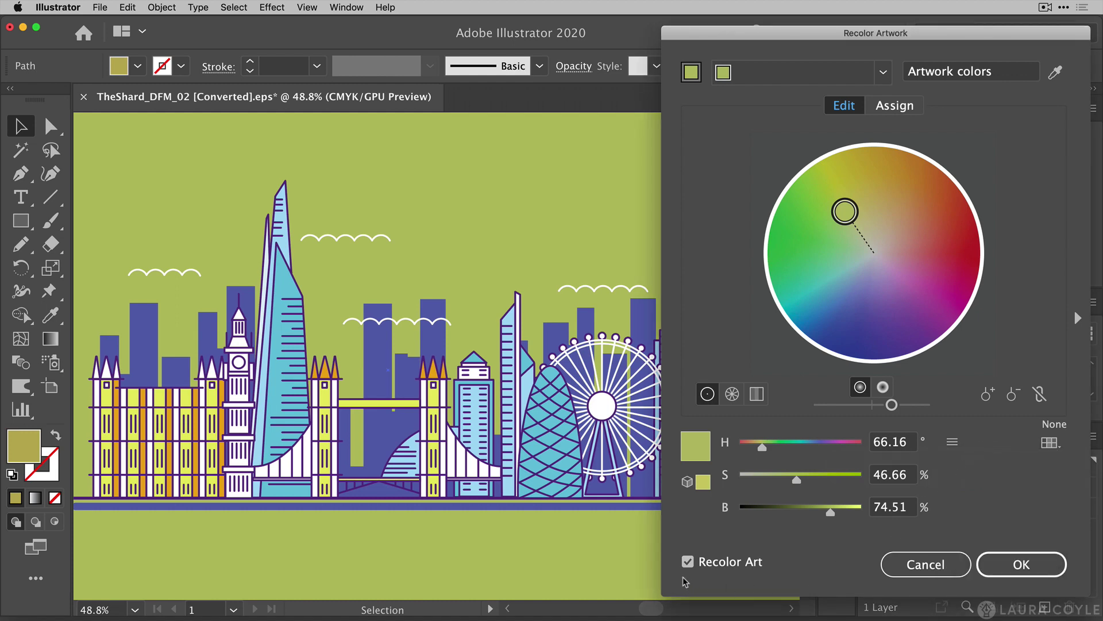
left_click(688, 562)
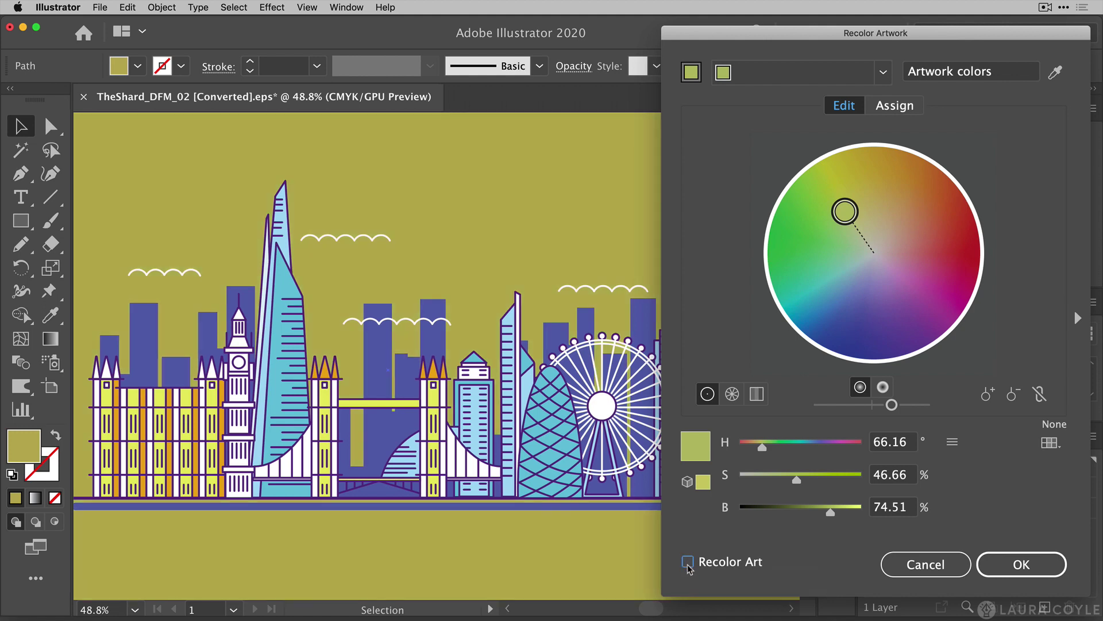
left_click(688, 563)
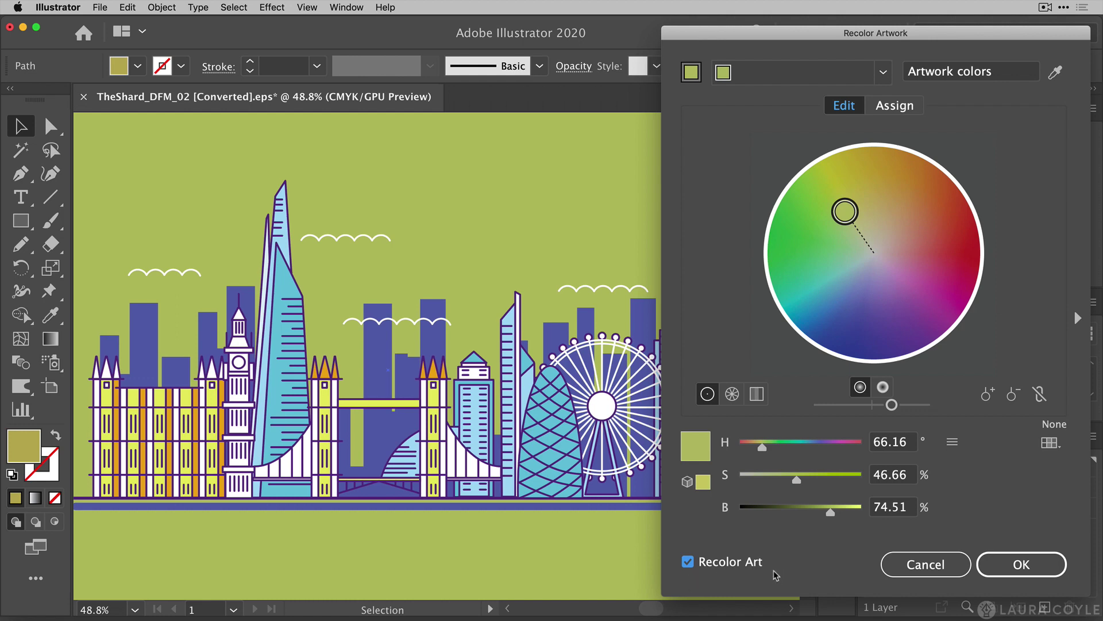
left_click(1022, 564)
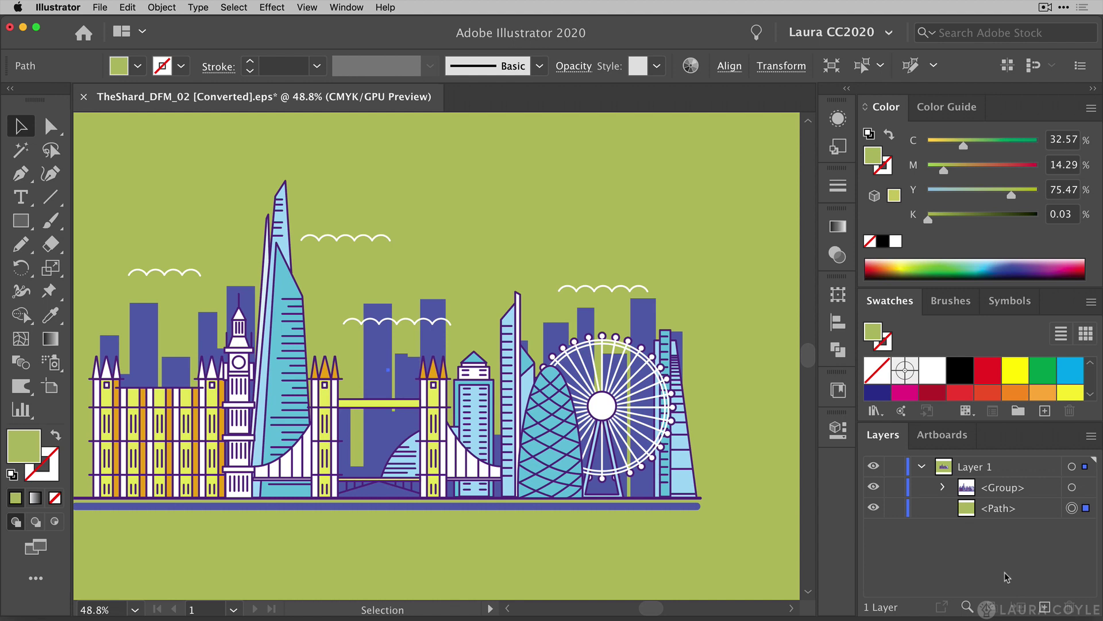
- Undo the last two background colour changes, leaving a C 29, M 11.04, Y 80.32 lime green
key("super+z")
key("super+z")
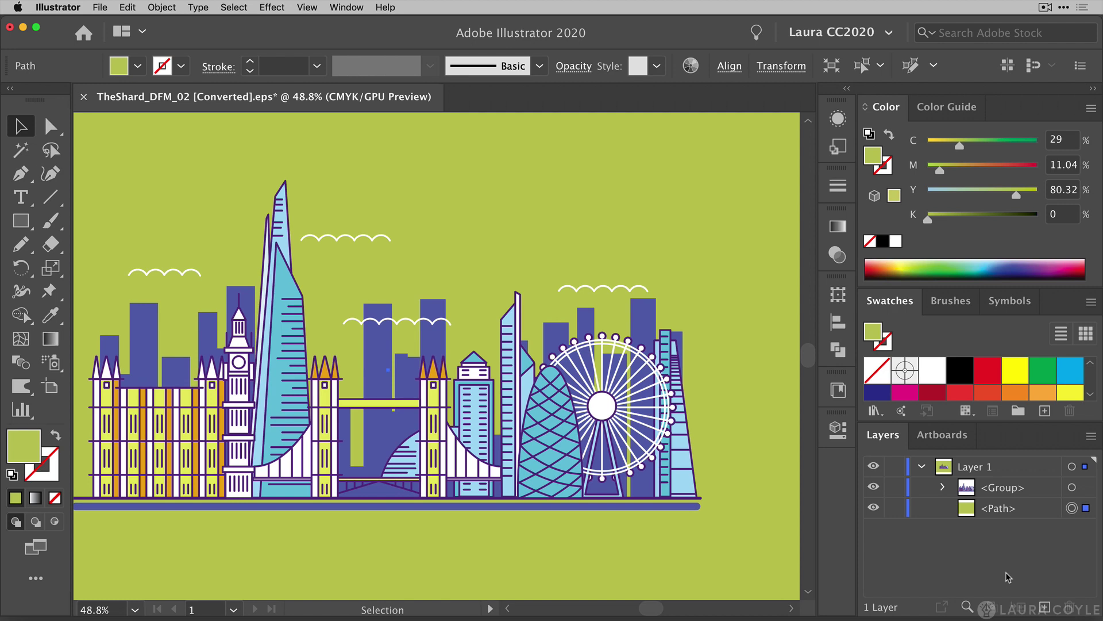
key("super+z")
key("super+z")
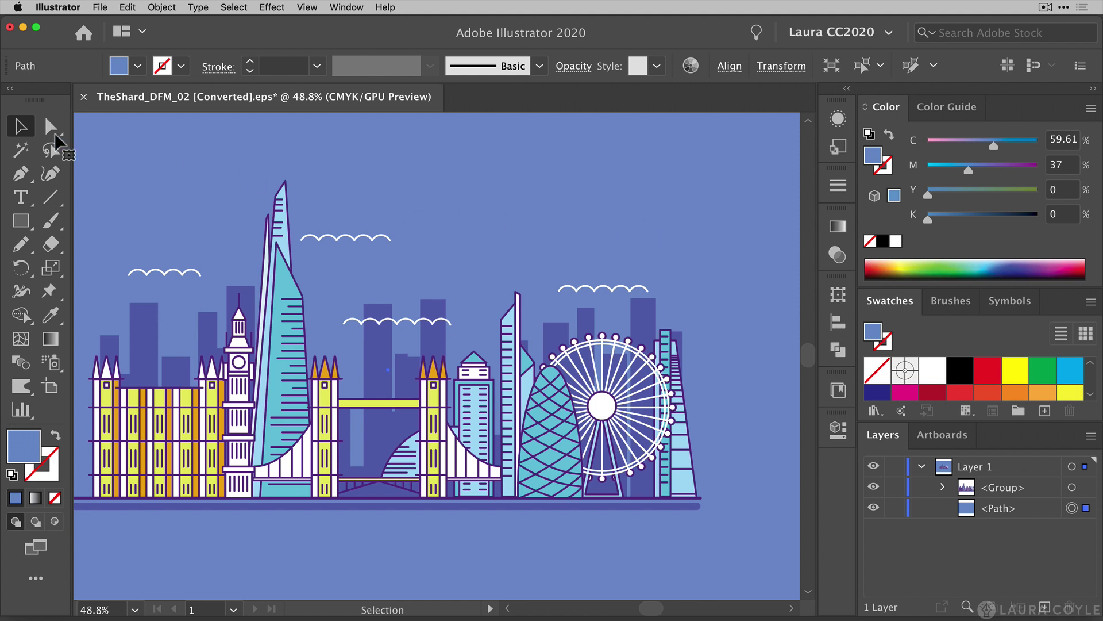
- Magic Wand-select the dark purple background buildings and sky (fill colour, tolerance 0), then close its options
left_click(21, 150)
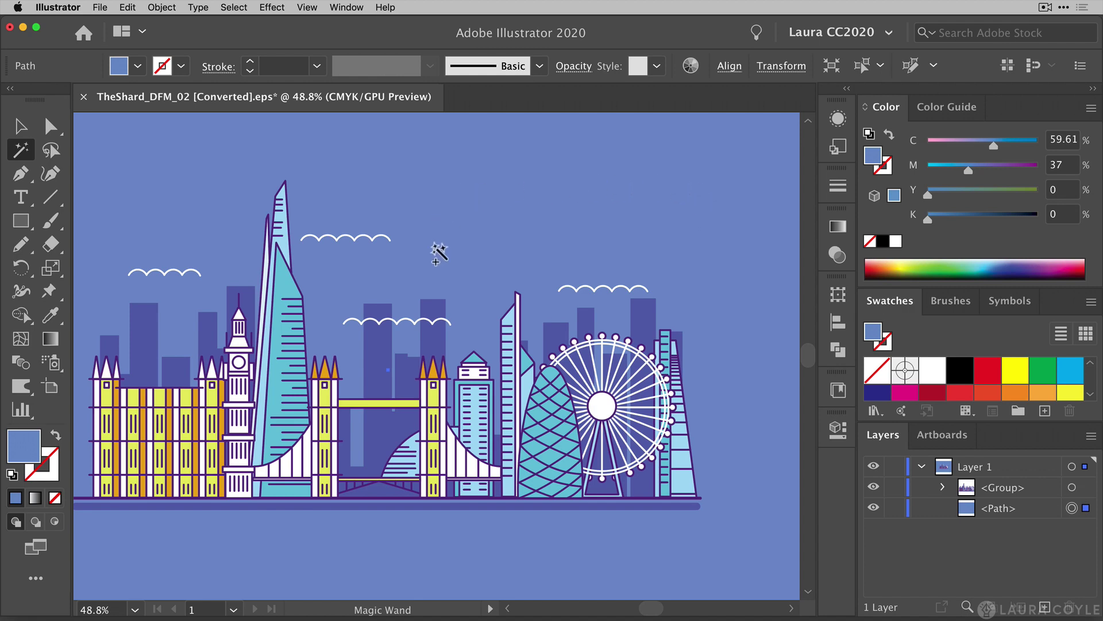
left_click(377, 351)
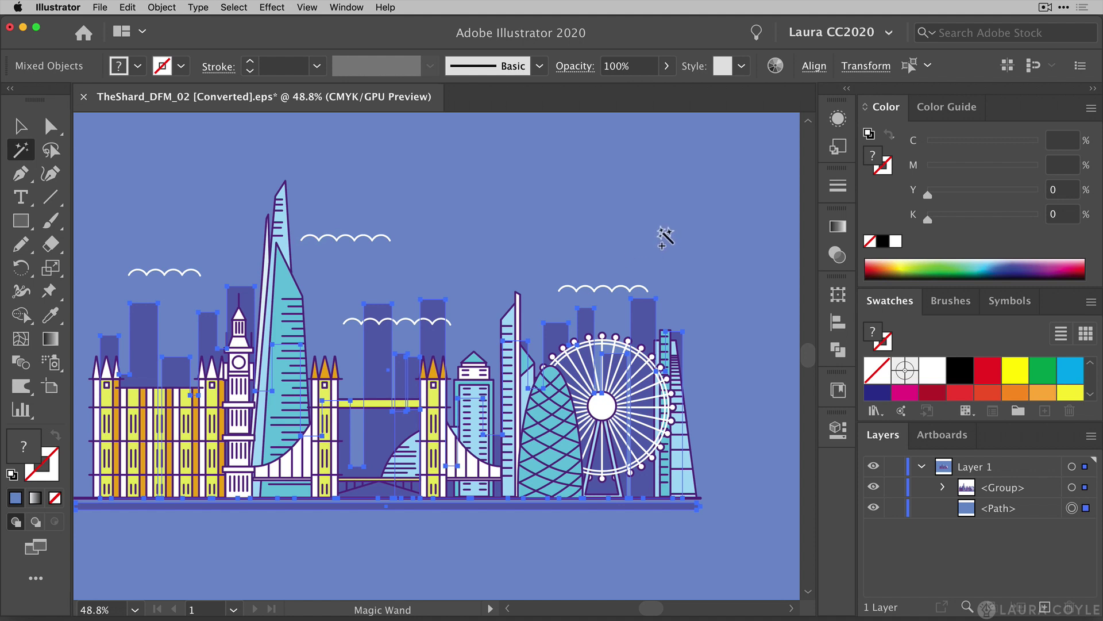
double_click(20, 151)
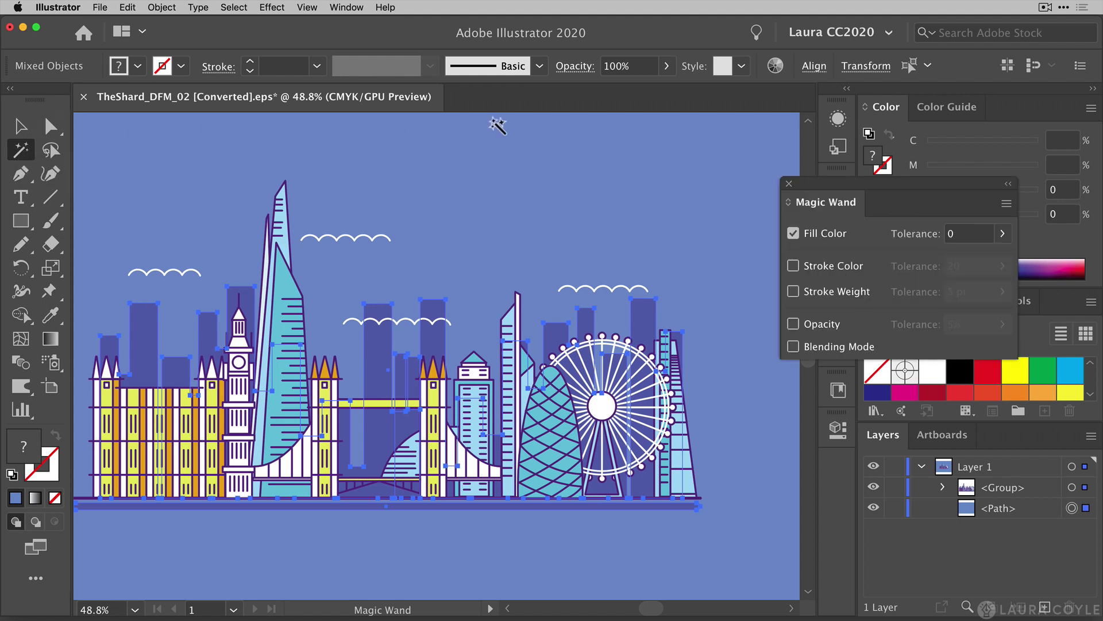
left_click_drag(882, 185, 516, 160)
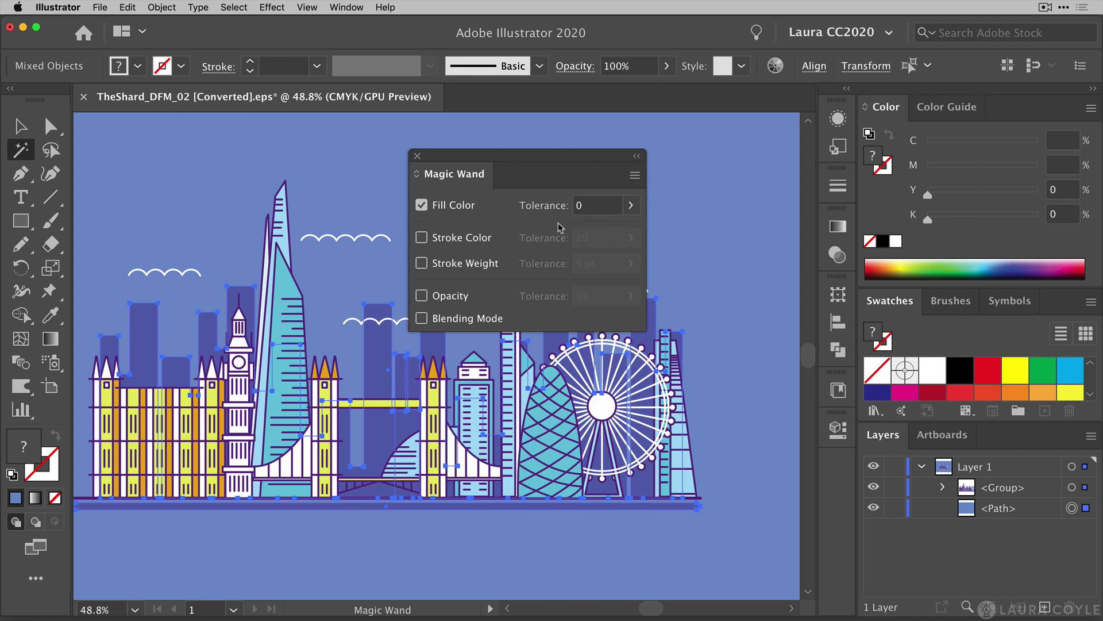
left_click(417, 157)
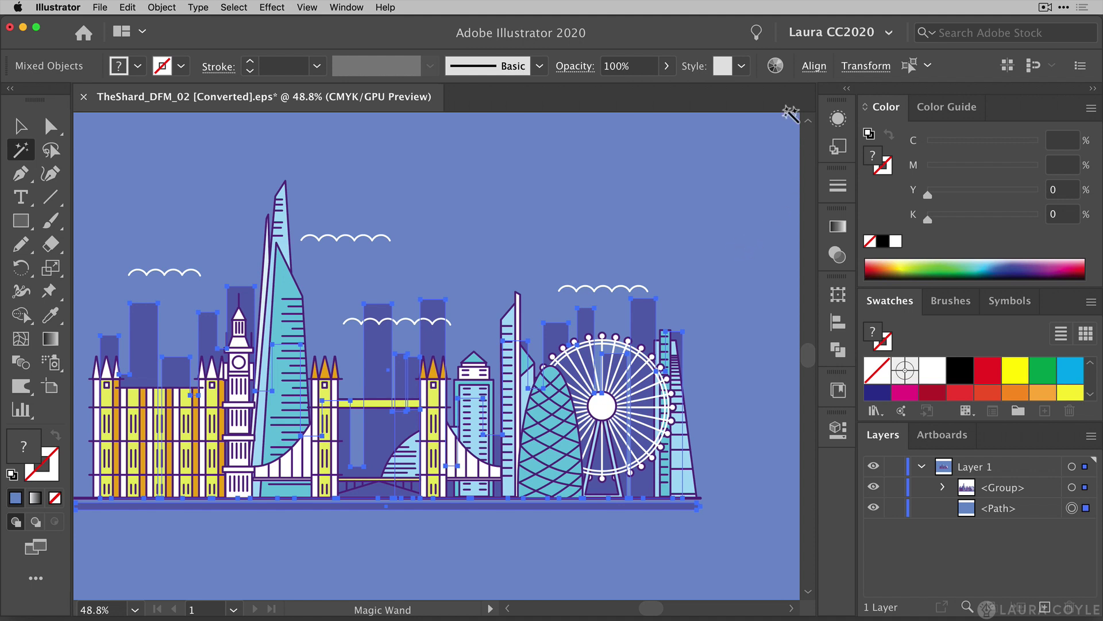
- On the Recolor Artwork wheel, move the back buildings to purple and the sky to green (H 136.47°)
left_click(775, 66)
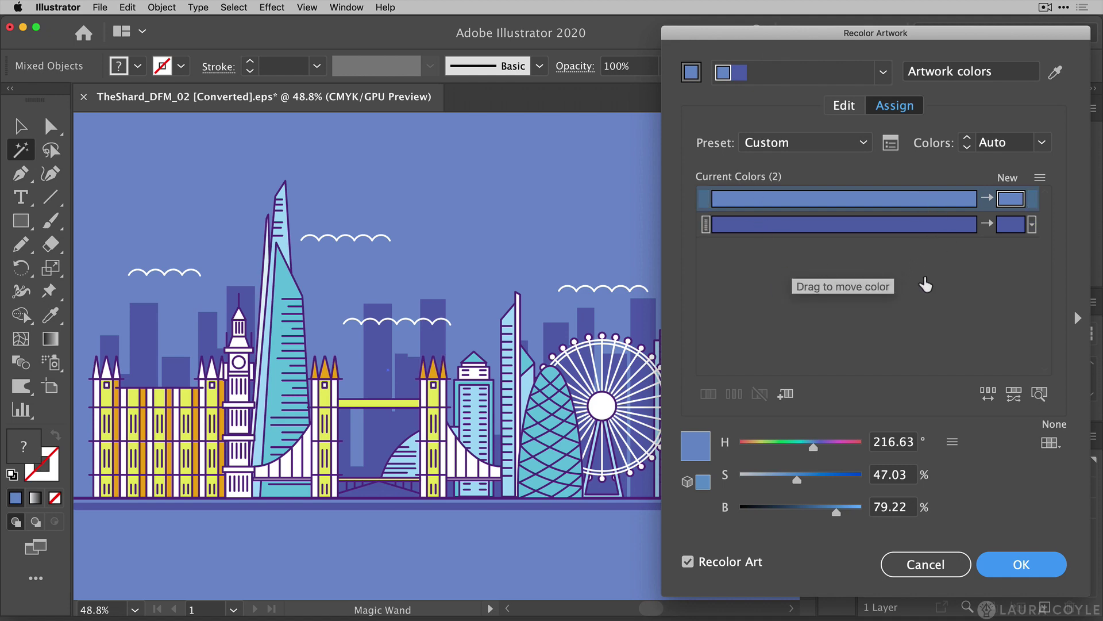
left_click(847, 108)
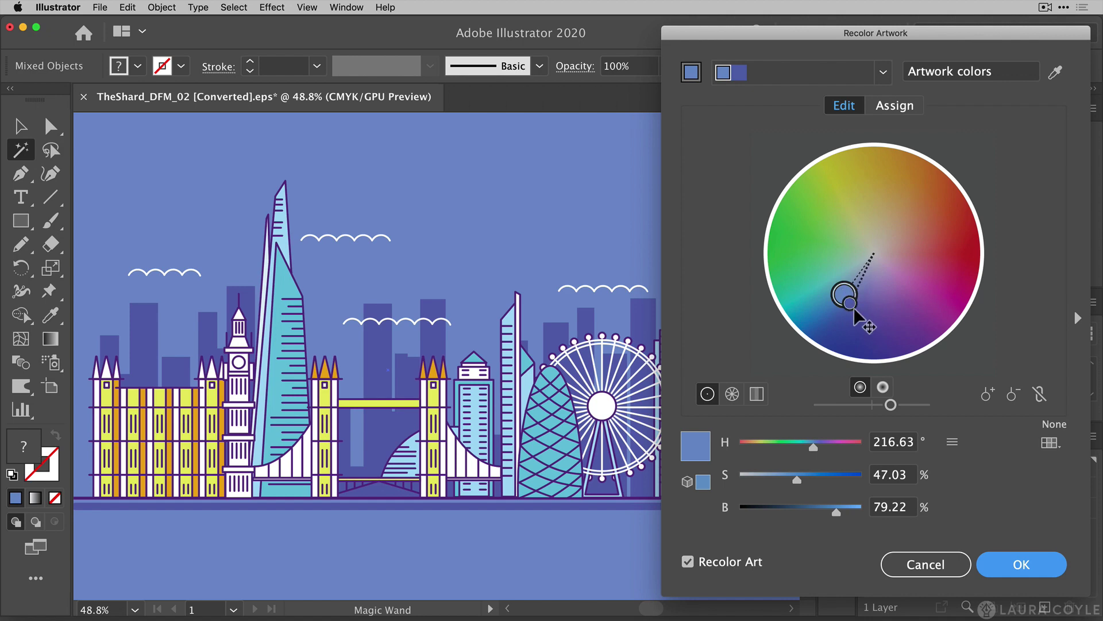
left_click_drag(856, 315, 933, 314)
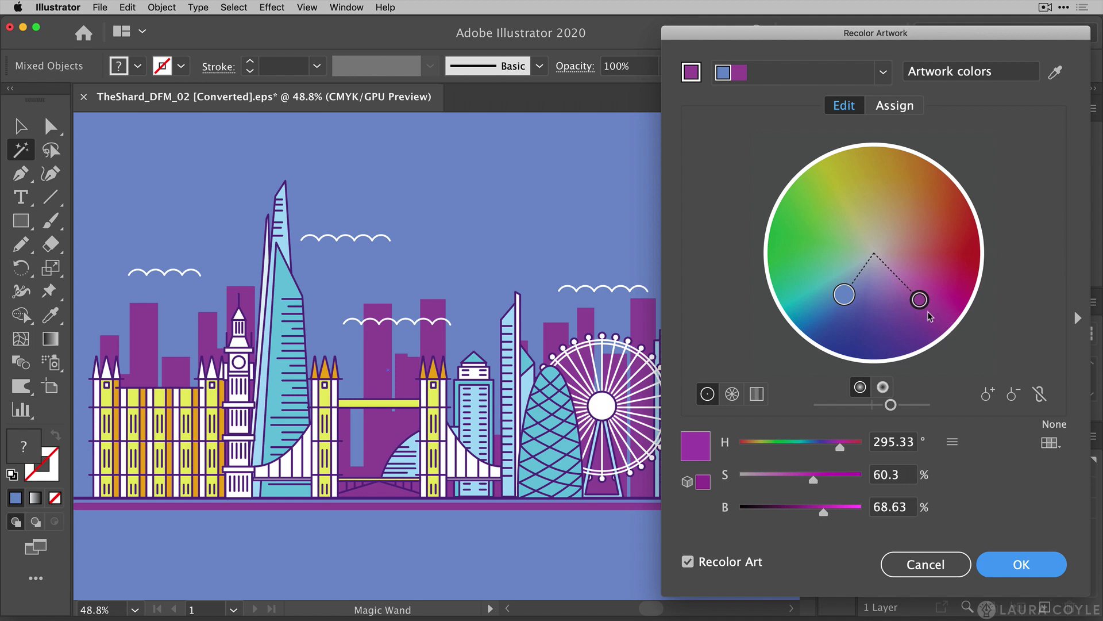
left_click_drag(854, 299, 791, 254)
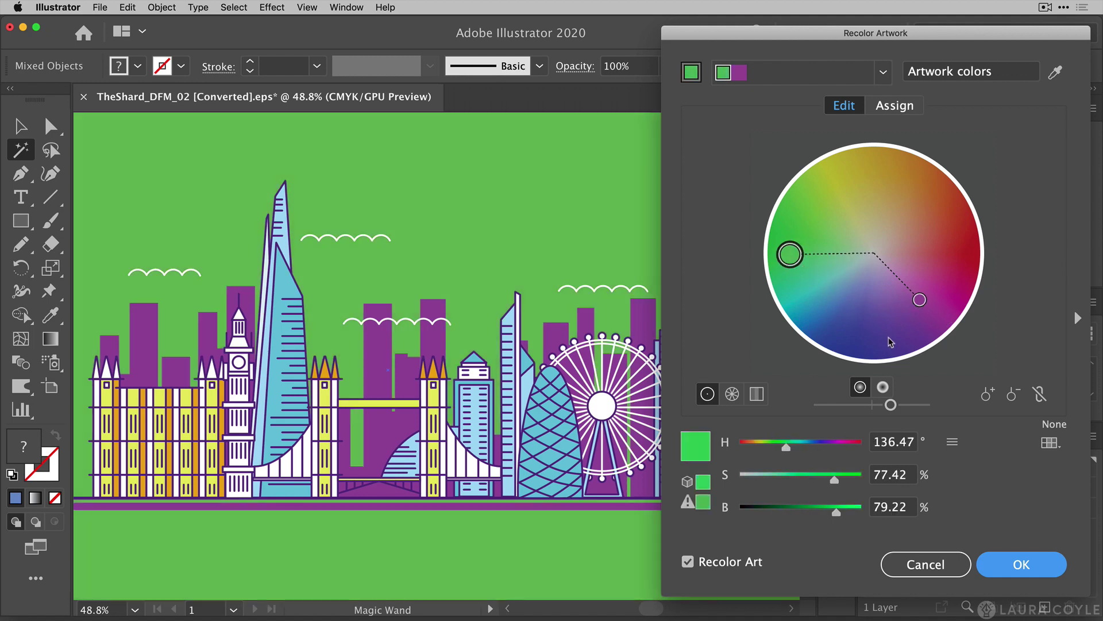
- Reload colours from the selected art, returning the sky to its original blue (H 216.63°)
left_click(1055, 72)
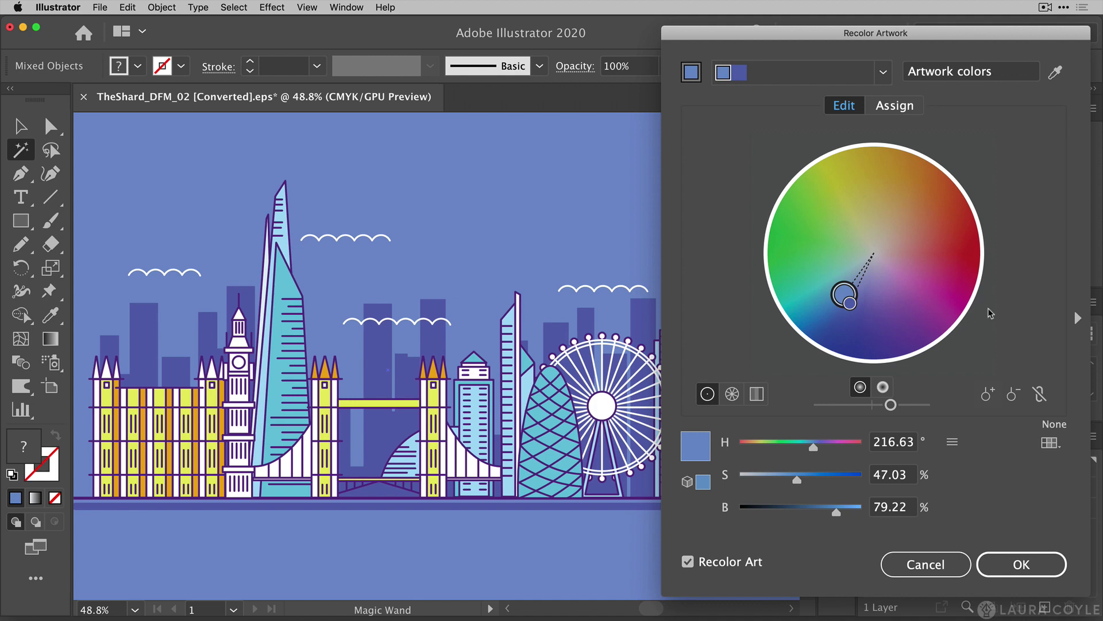
- Link the harmony colours, drag the sky and back buildings together to indigo, and apply
left_click(1041, 396)
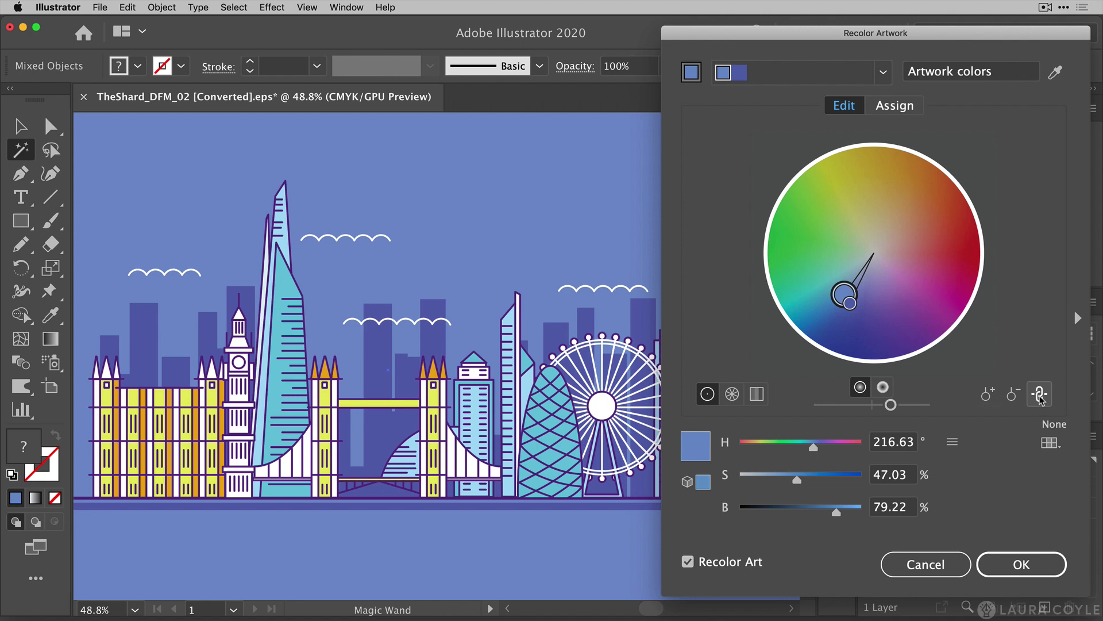
left_click(1040, 395)
left_click(1042, 396)
left_click(1041, 396)
left_click(1042, 396)
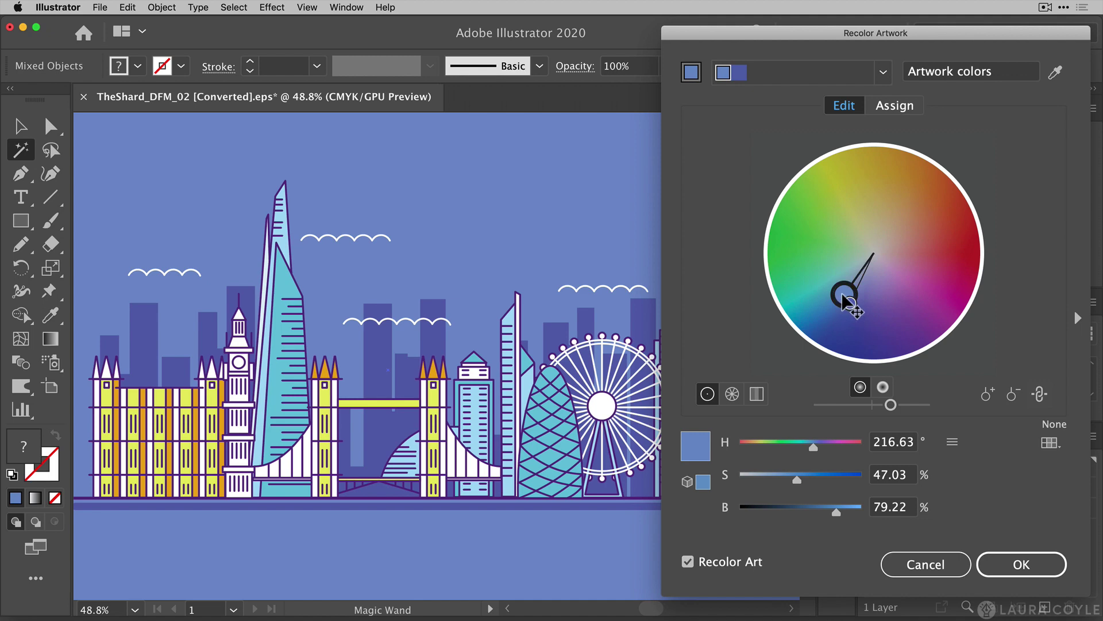
mouse_move(848, 302)
left_mouse_down()
mouse_move(826, 262)
mouse_move(836, 218)
mouse_move(875, 186)
mouse_move(919, 200)
mouse_move(942, 252)
mouse_move(936, 285)
mouse_move(866, 345)
mouse_move(848, 321)
left_mouse_up()
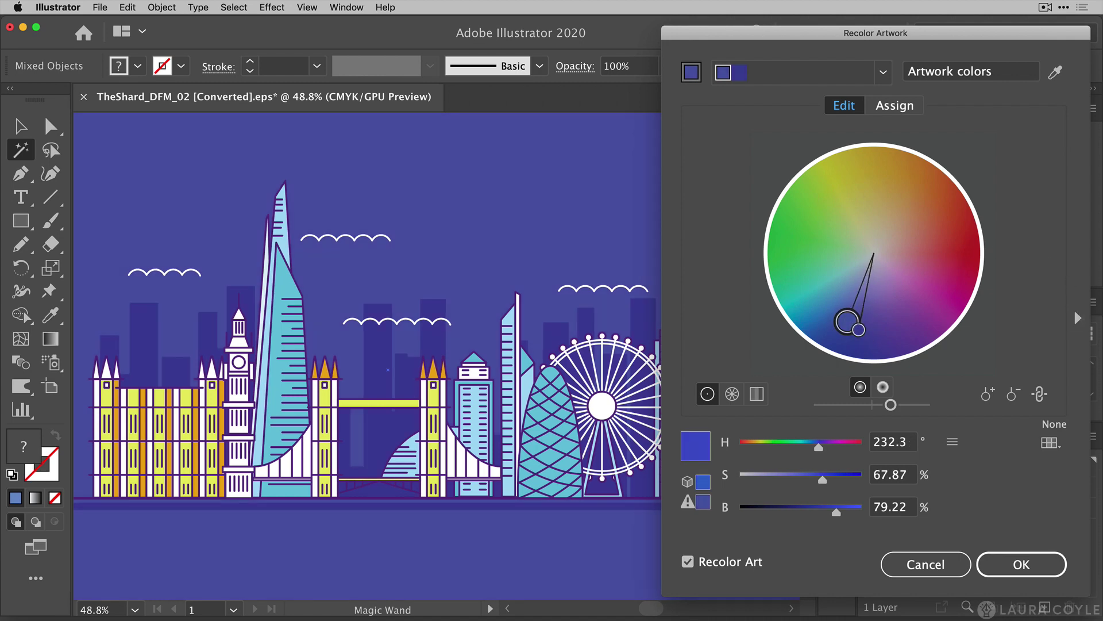
left_click(1041, 566)
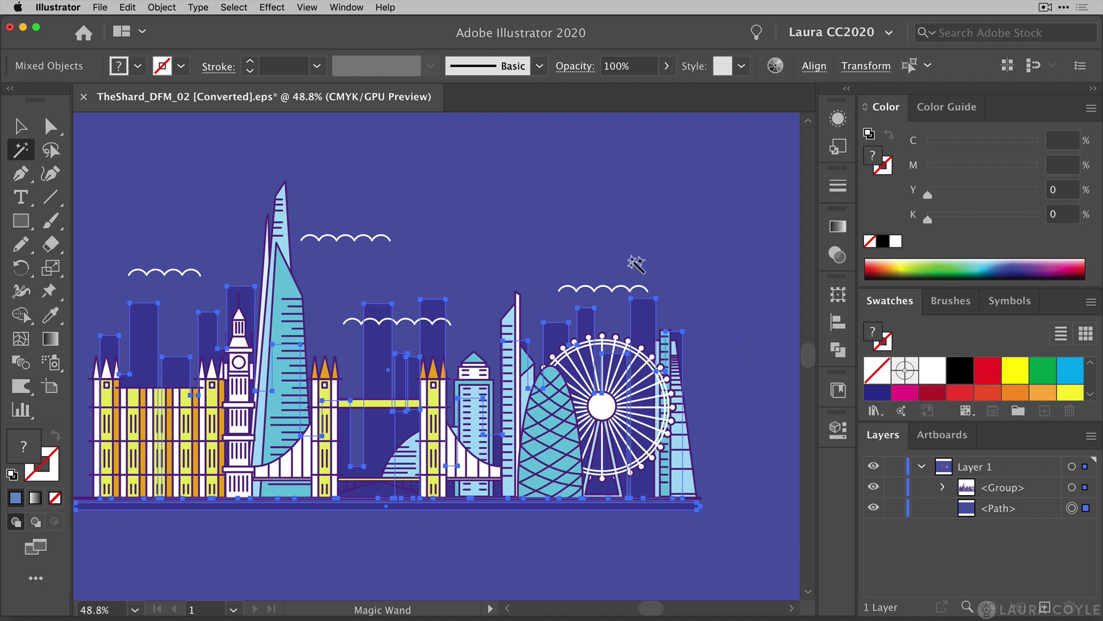
- Open the Select menu
left_click(234, 8)
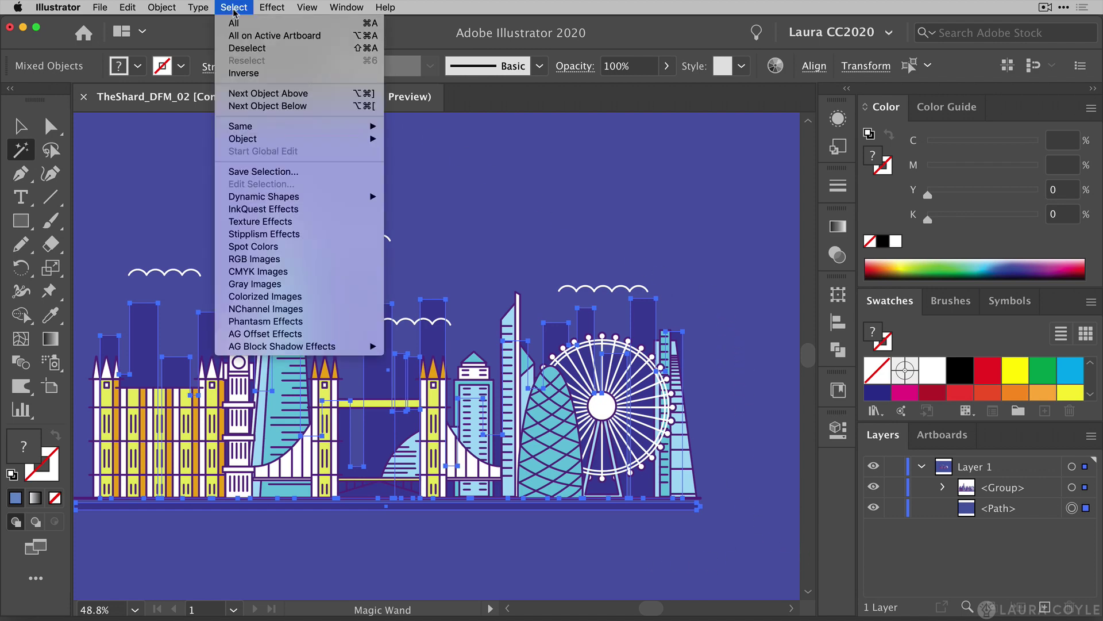
- Save the selection as 'London Background', then deselect everything
left_click(305, 172)
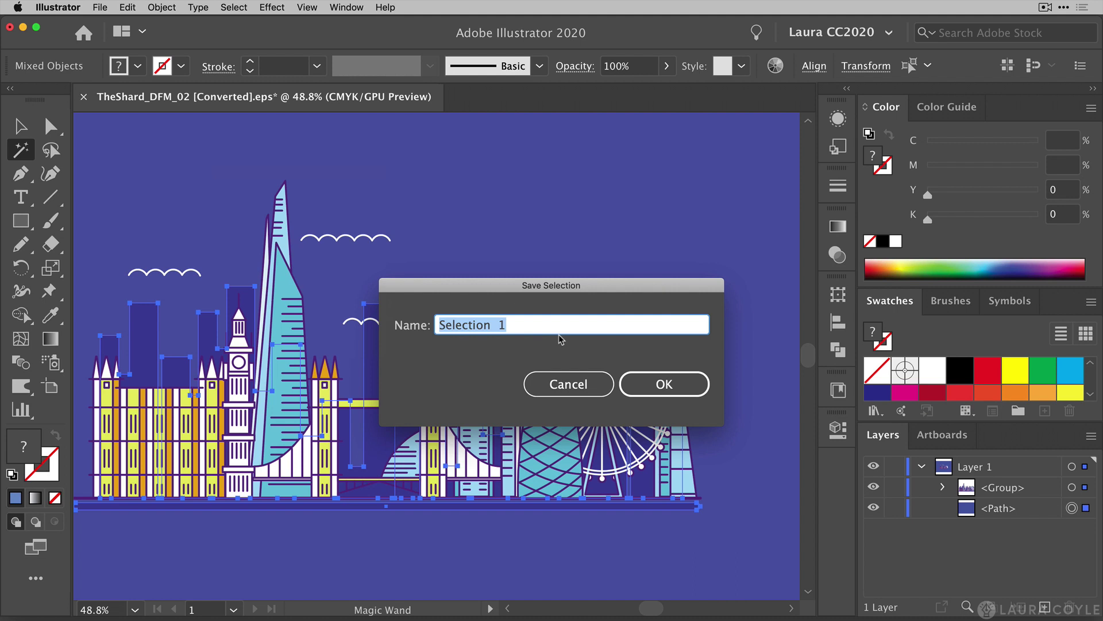
type("London")
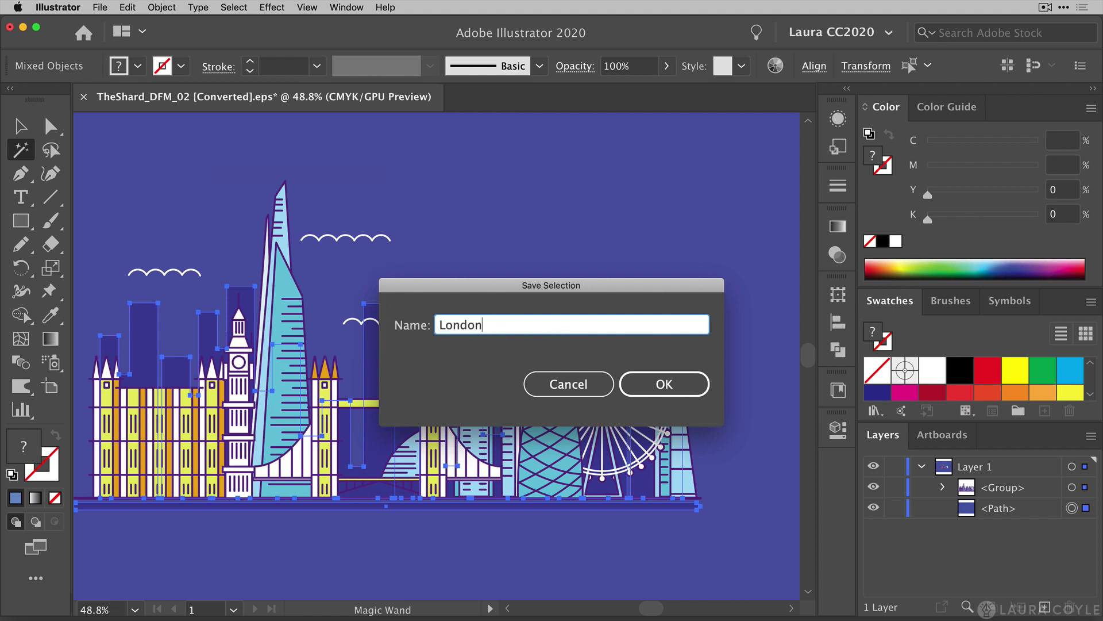
type(" Background")
left_click(663, 385)
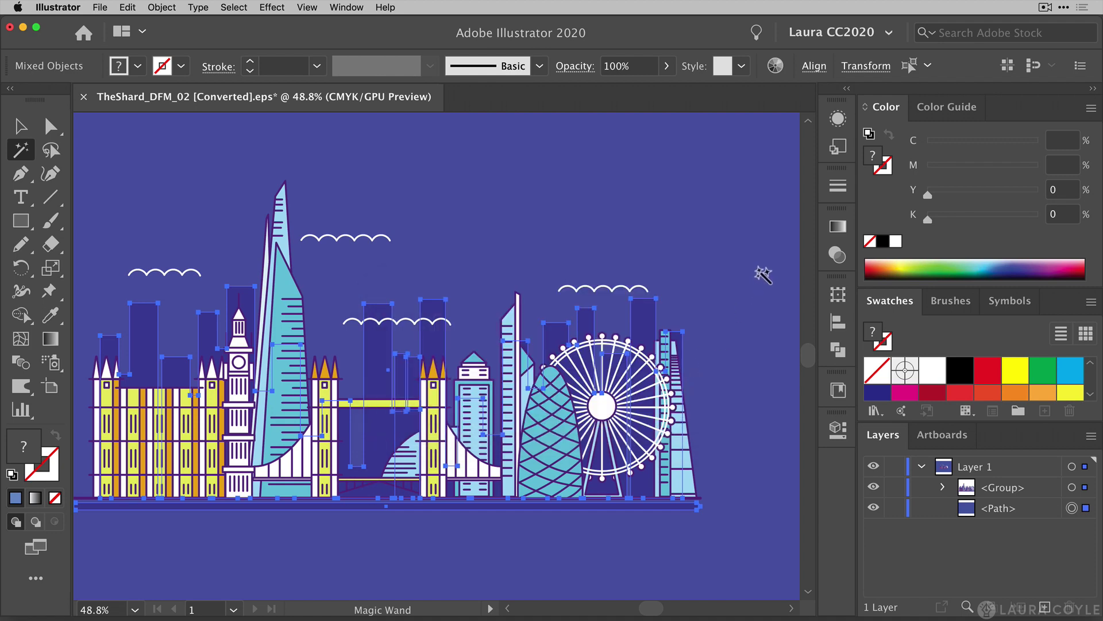
left_click(765, 275)
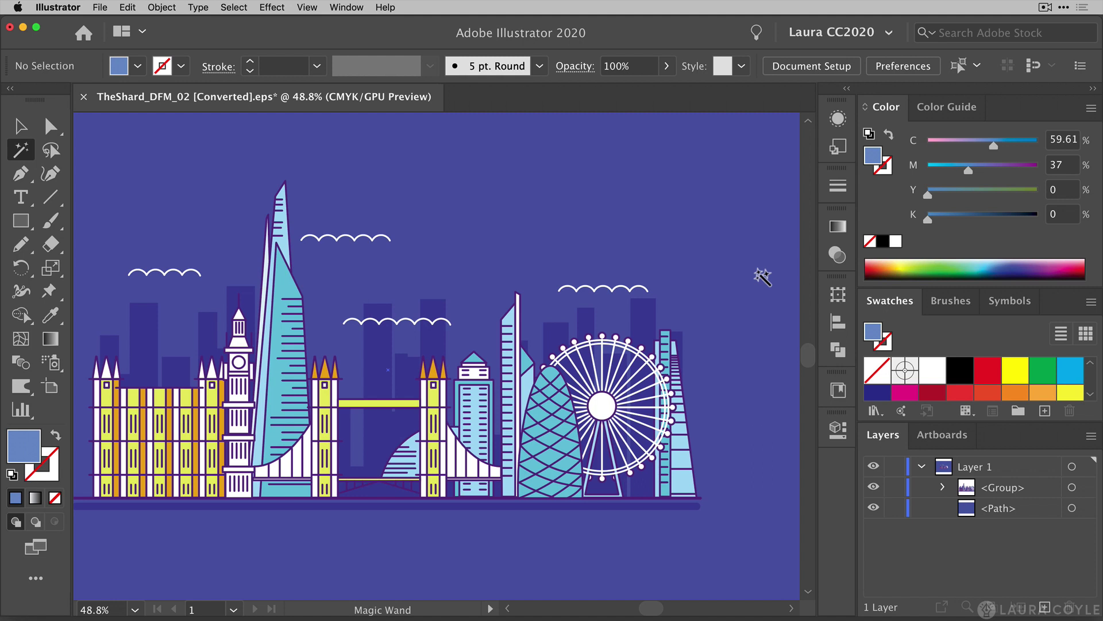
- Reload the saved 'London Background' selection and open Recolor Artwork on it
left_click(20, 125)
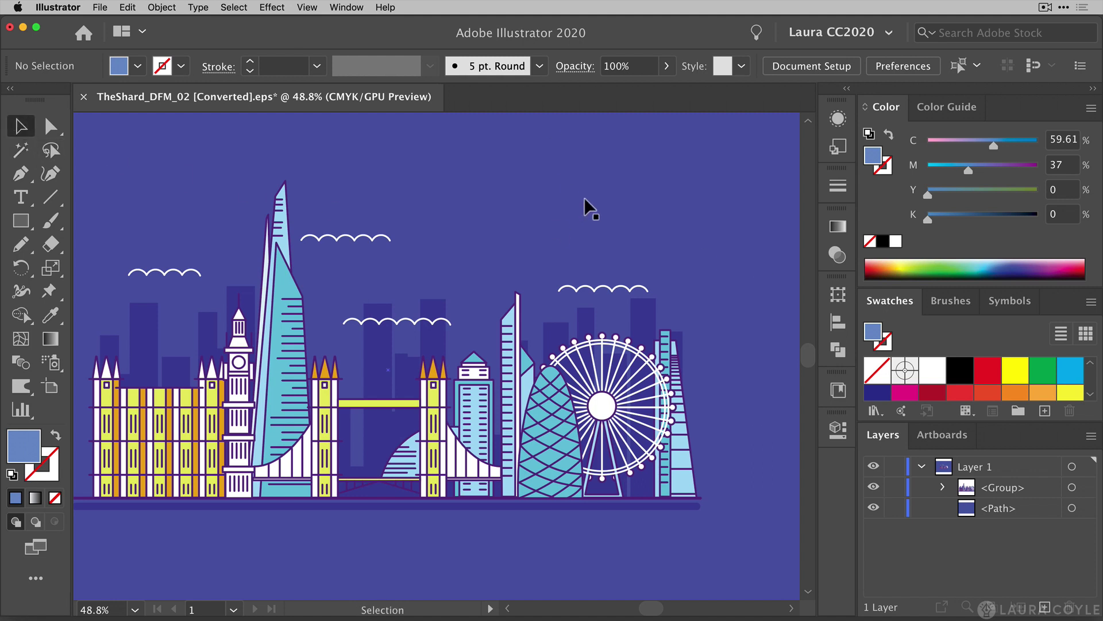
left_click(602, 201)
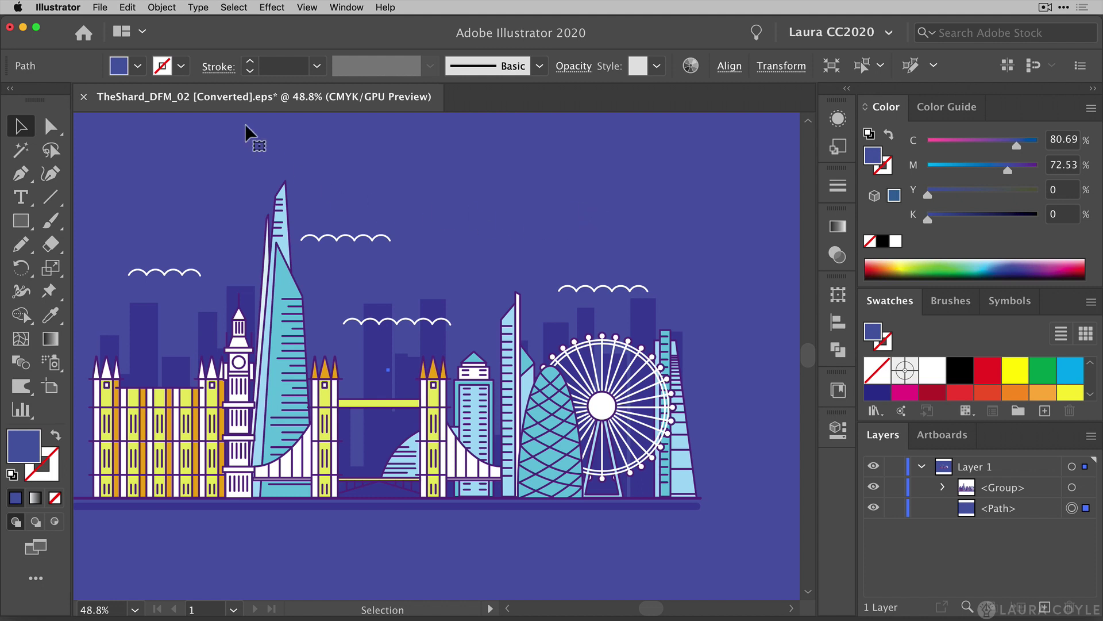
left_click(233, 8)
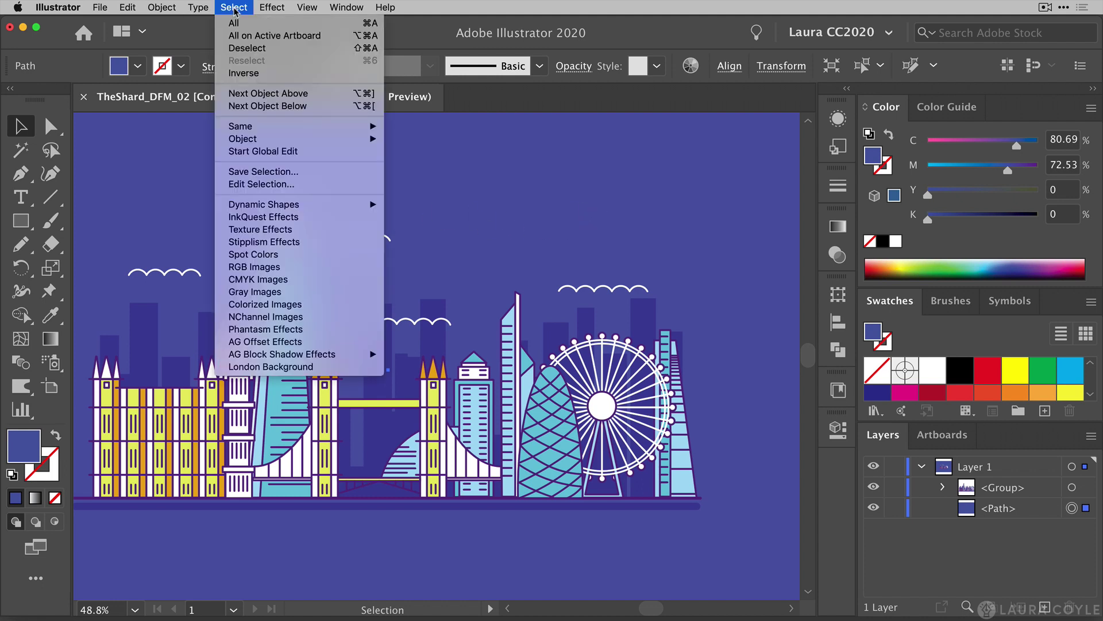
left_click(336, 368)
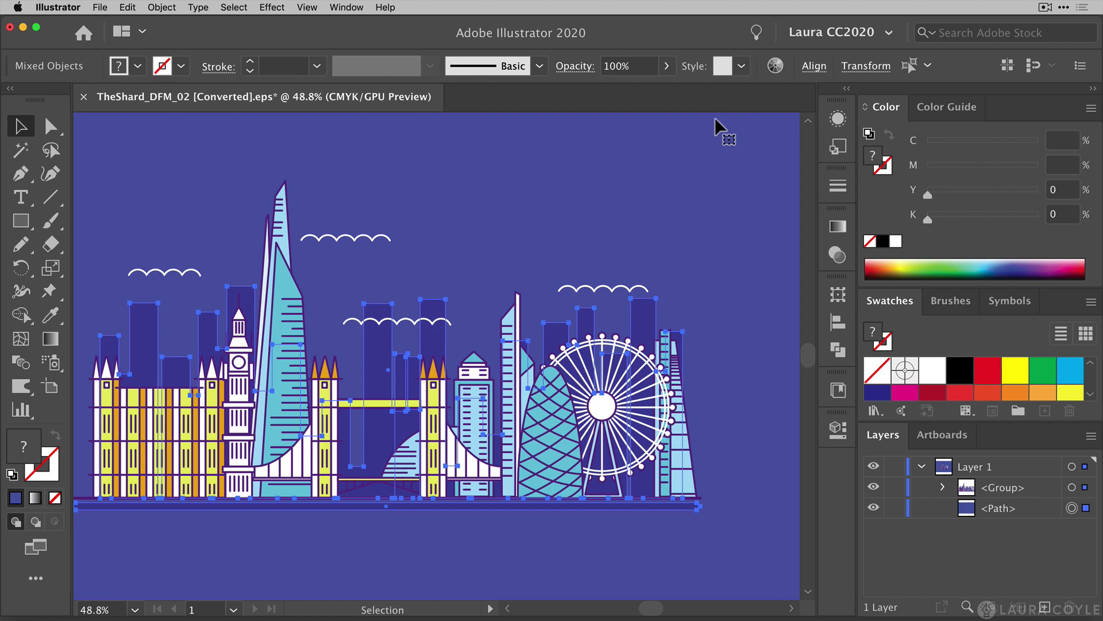
left_click(775, 66)
- With harmony colors linked, shift the sky and back buildings to teal (H 174.45°) and apply
left_click(828, 106)
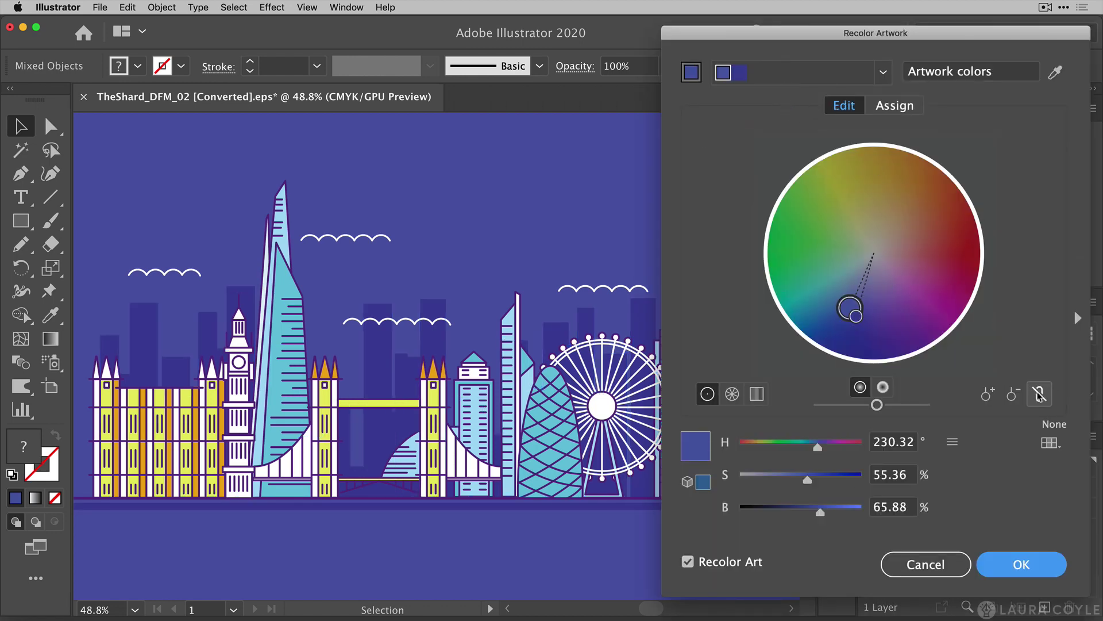
left_click(1041, 393)
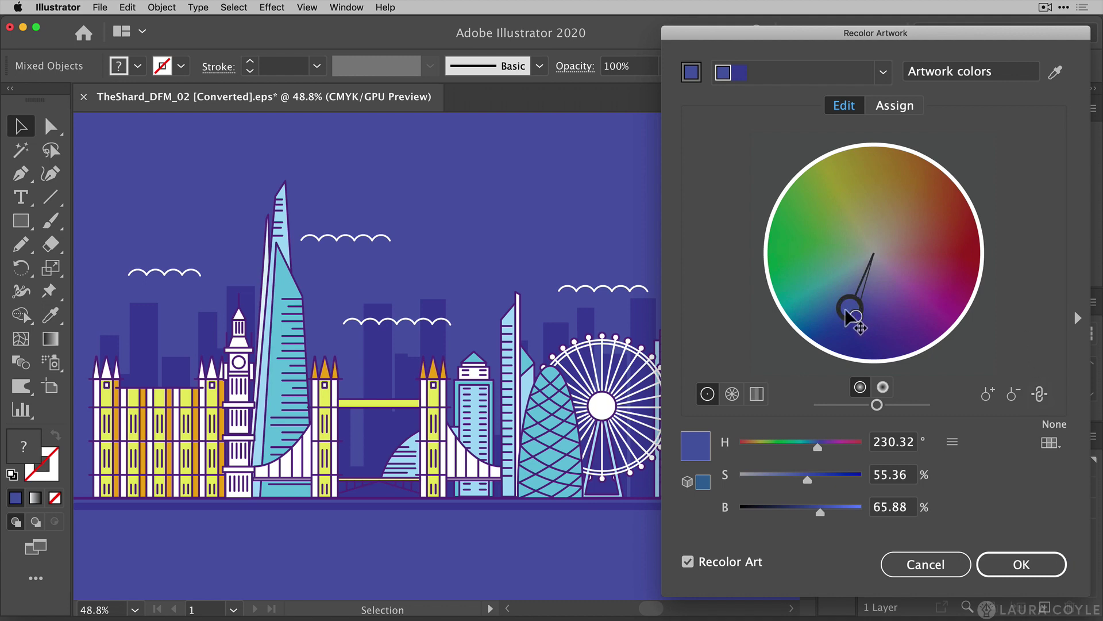
left_click_drag(854, 310, 830, 287)
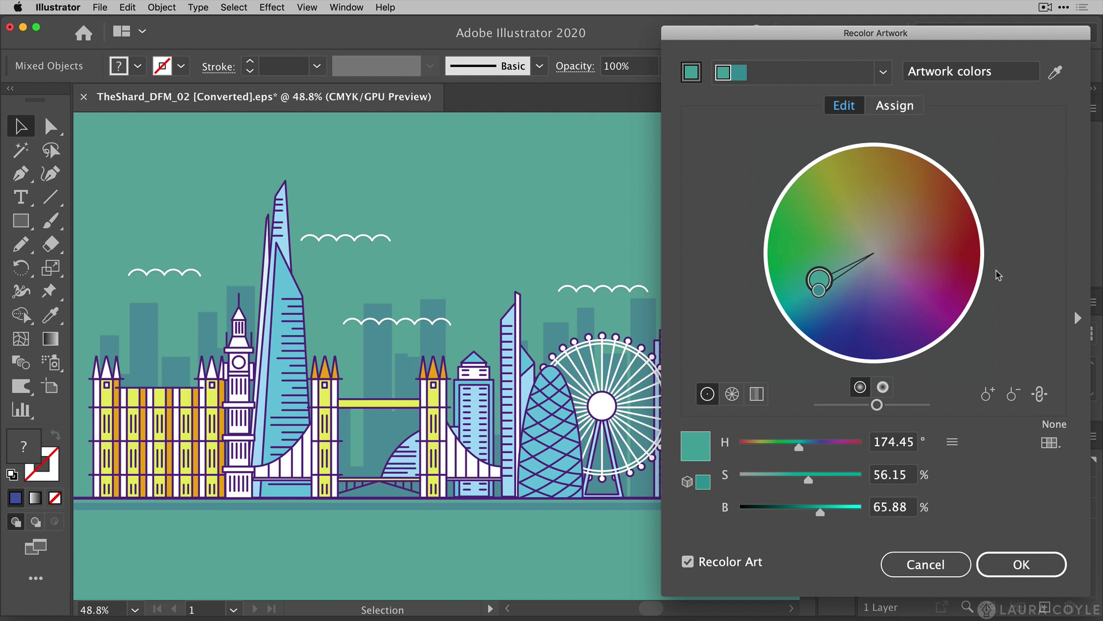
left_click(1063, 568)
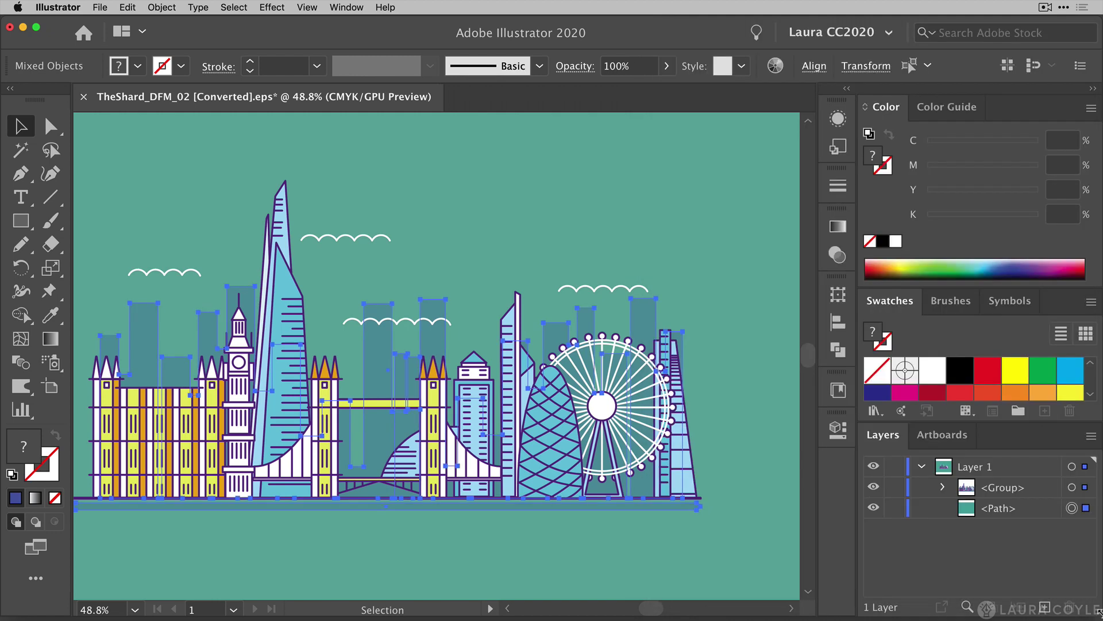